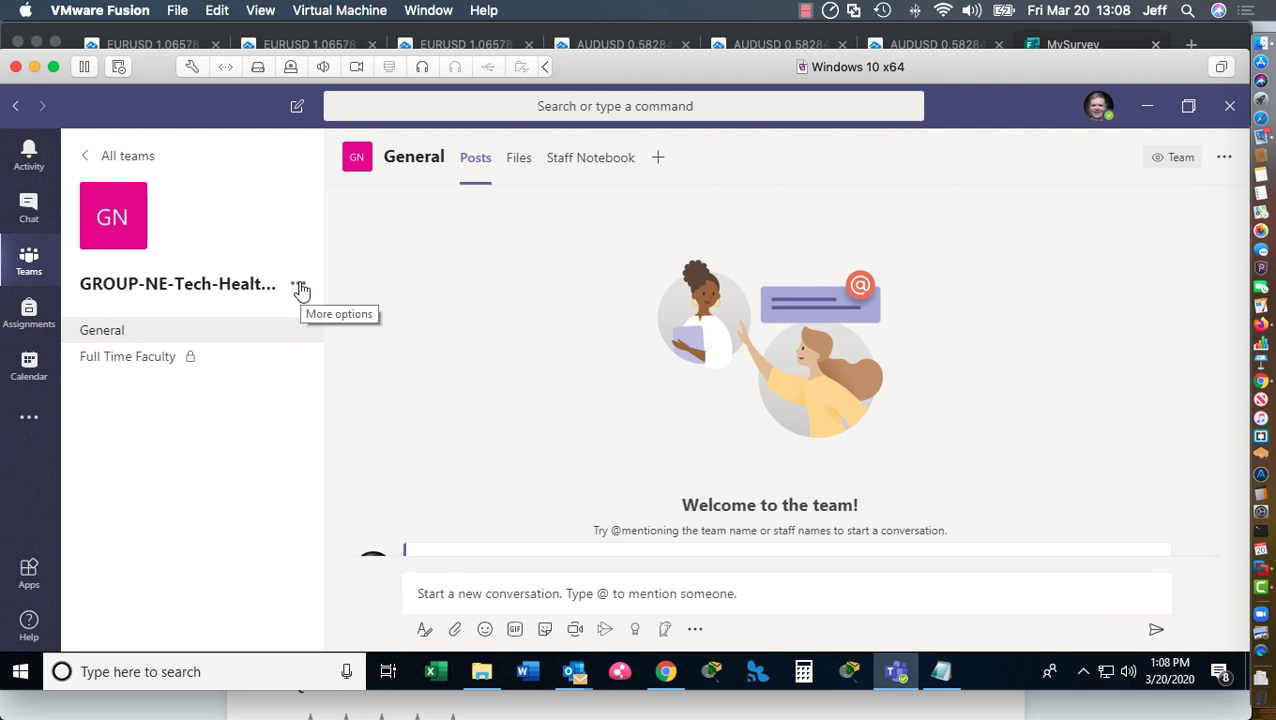
Start a new channel named "Faculty" for the GROUP-NE-Tech-Health-Bus-Dev team with privacy set to Private
left_click(301, 288)
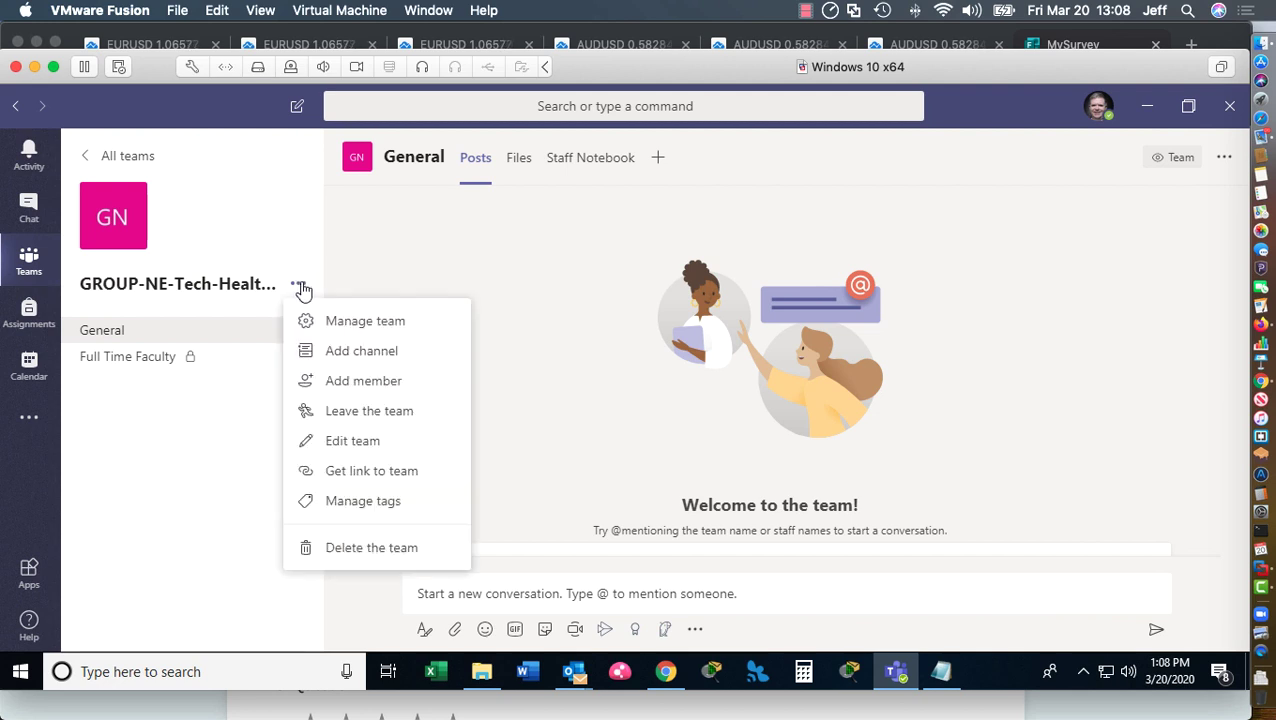
left_click(374, 358)
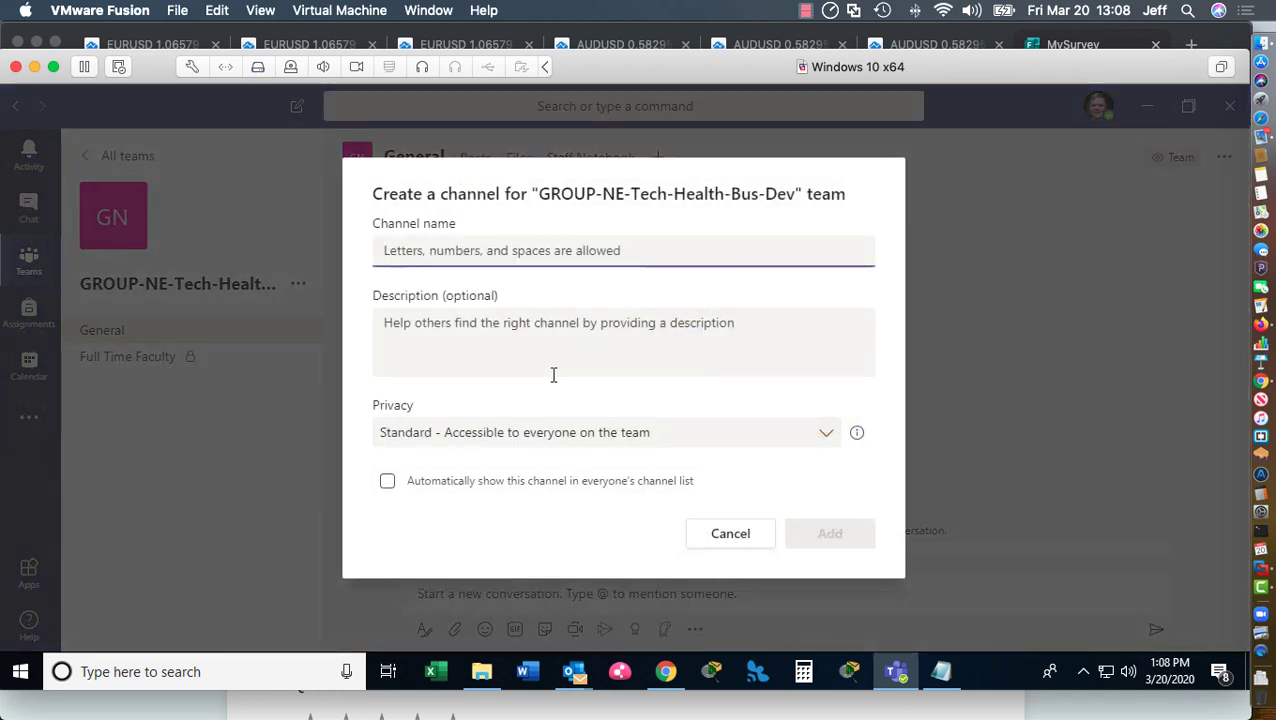
type("A")
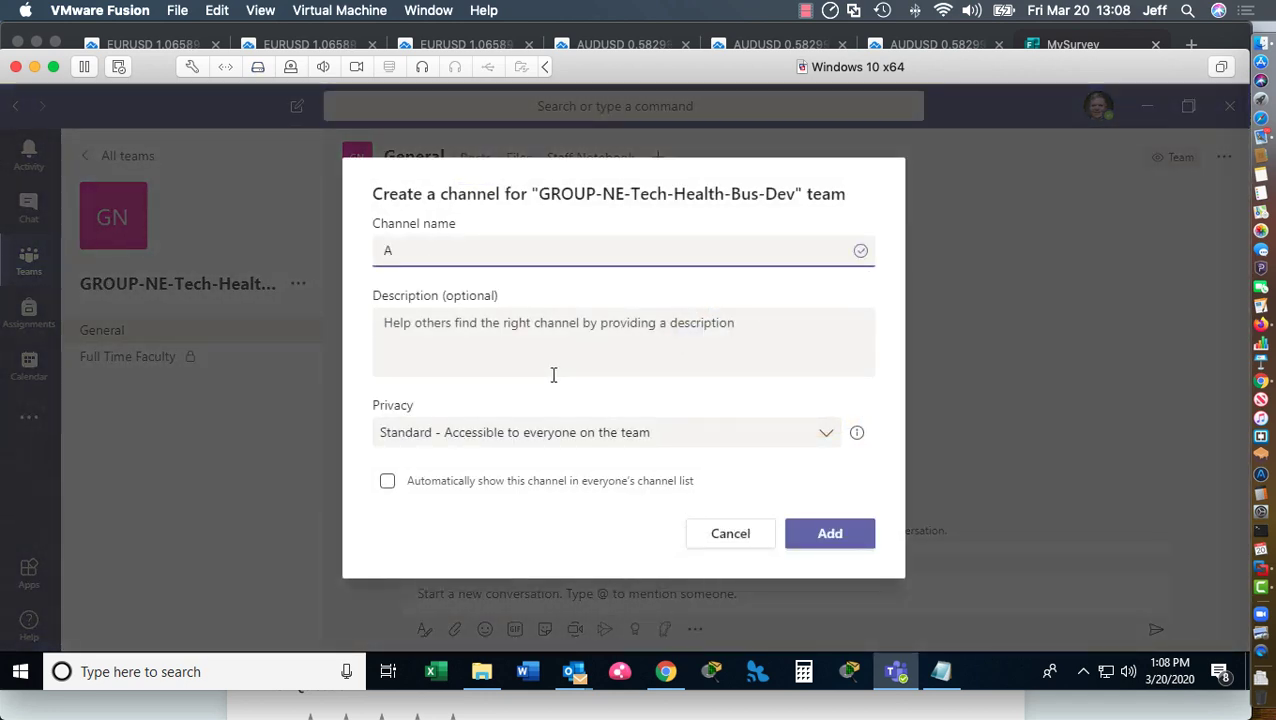
key("BackSpace")
type("Faculty")
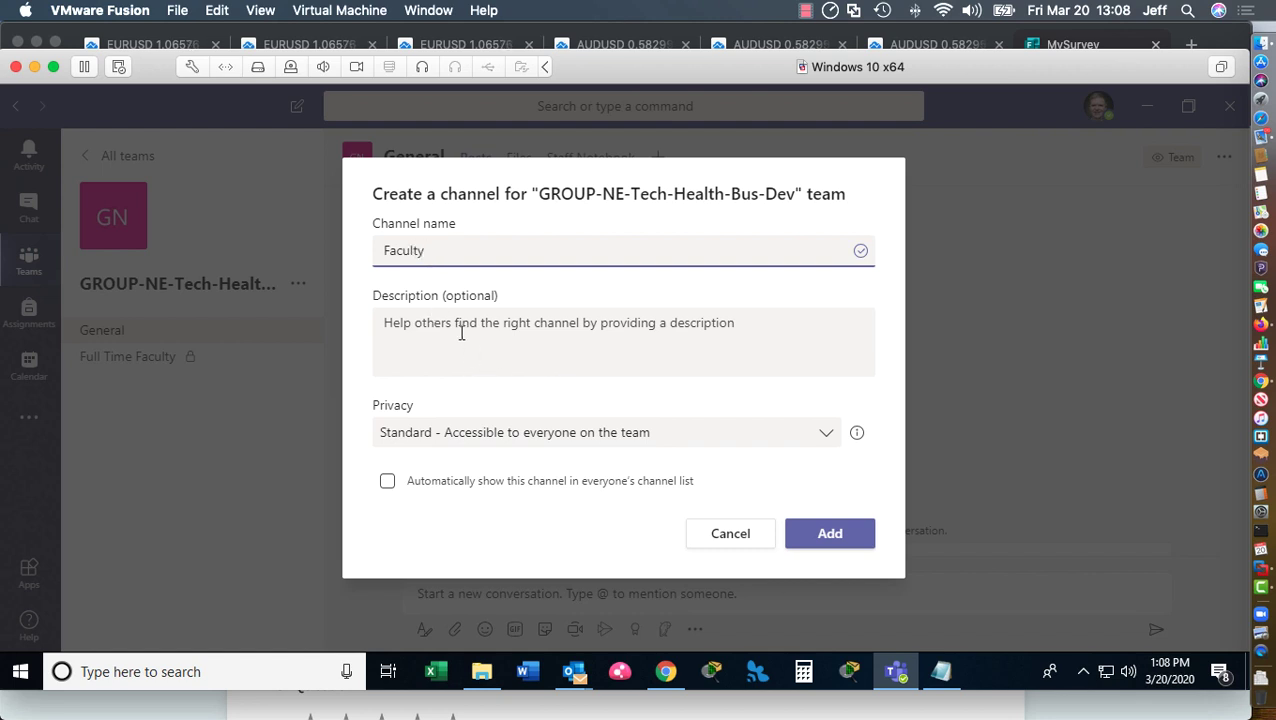
left_click(510, 447)
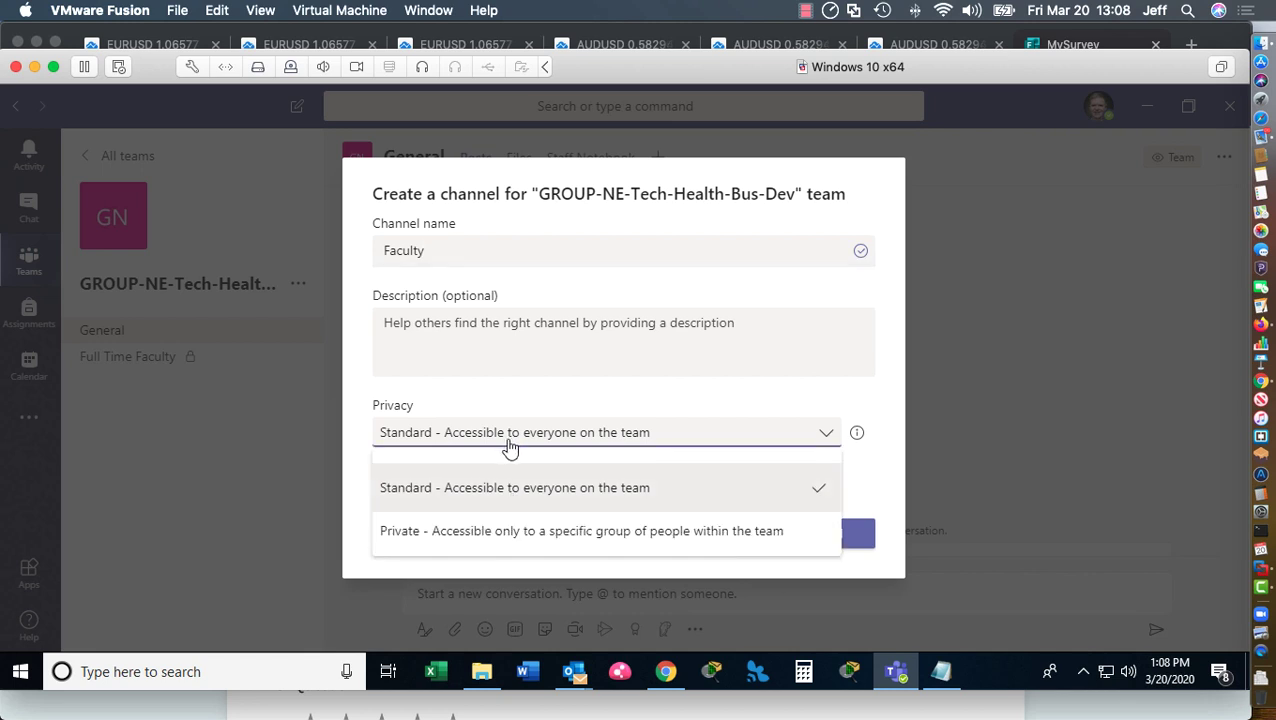
left_click(512, 533)
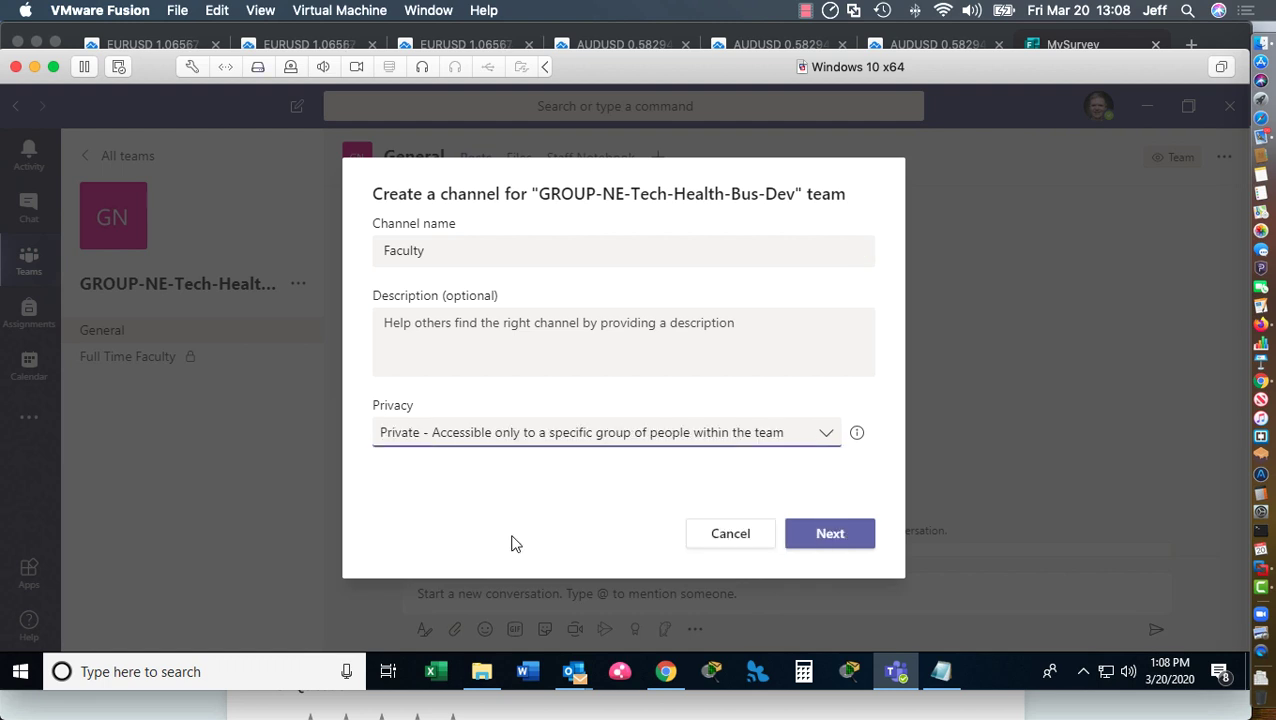
Change the new channel's name to "Adjunct Faculty" and proceed to adding its members
left_click(386, 252)
type("Adju")
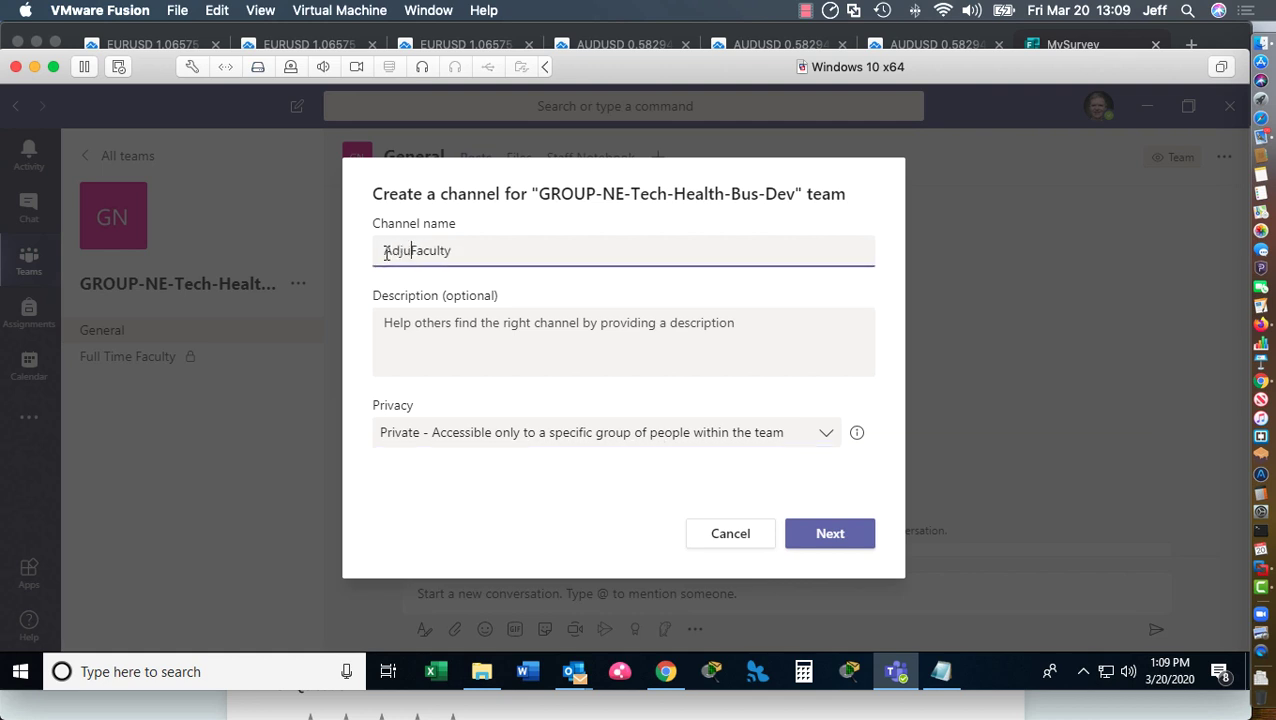
type("nct")
left_click(820, 535)
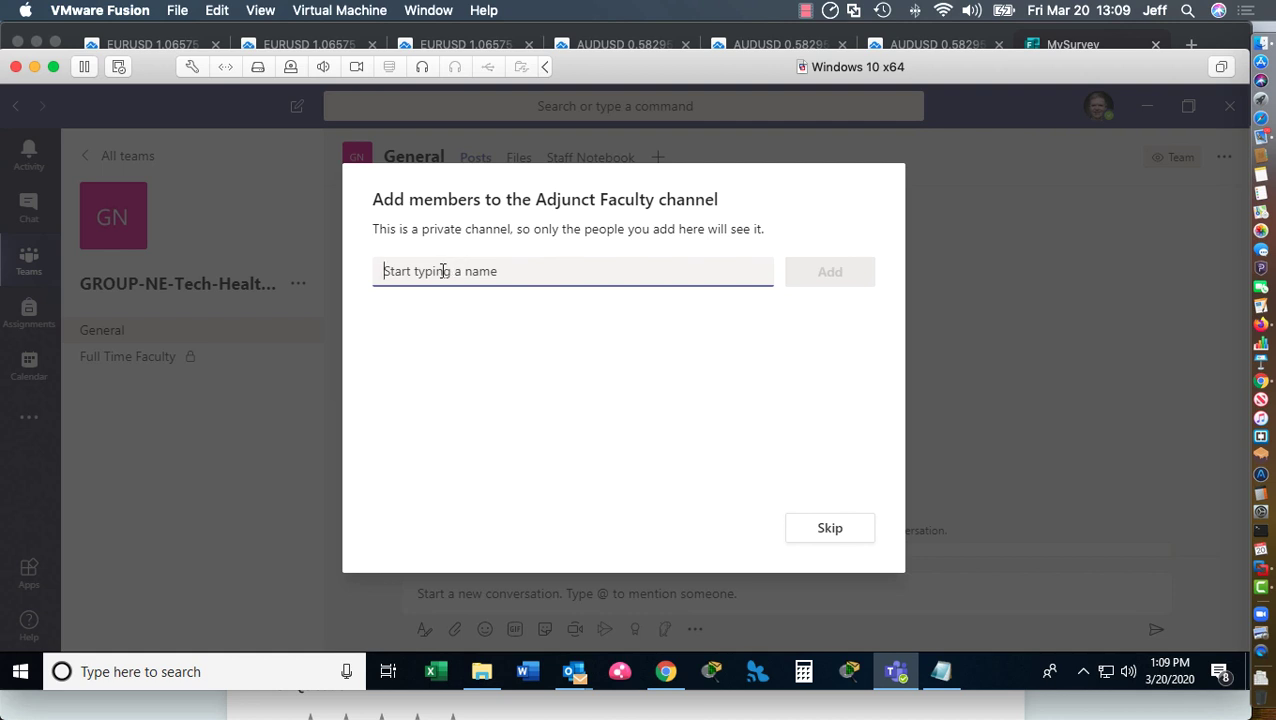
Search for a channel member by first name, clear the search and skip adding members to the Adjunct Faculty channel
type("rich")
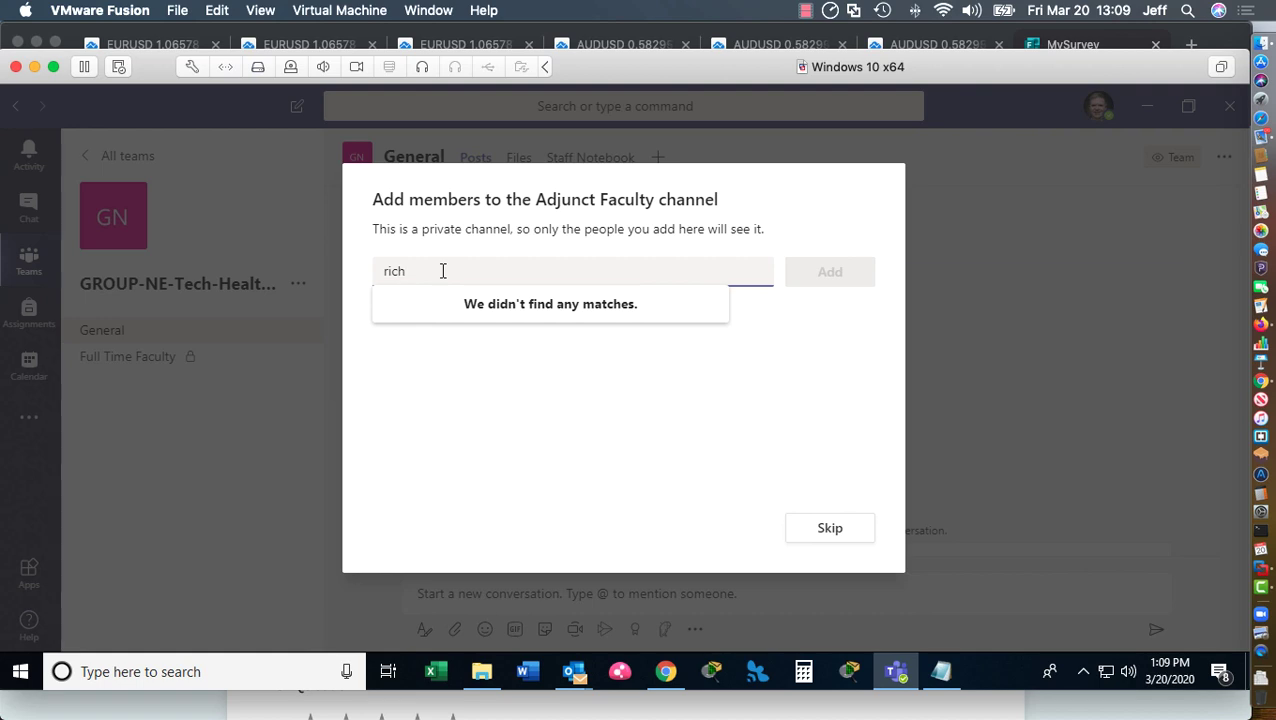
key("BackSpace")
key("BackSpace")
key("BackSpace")
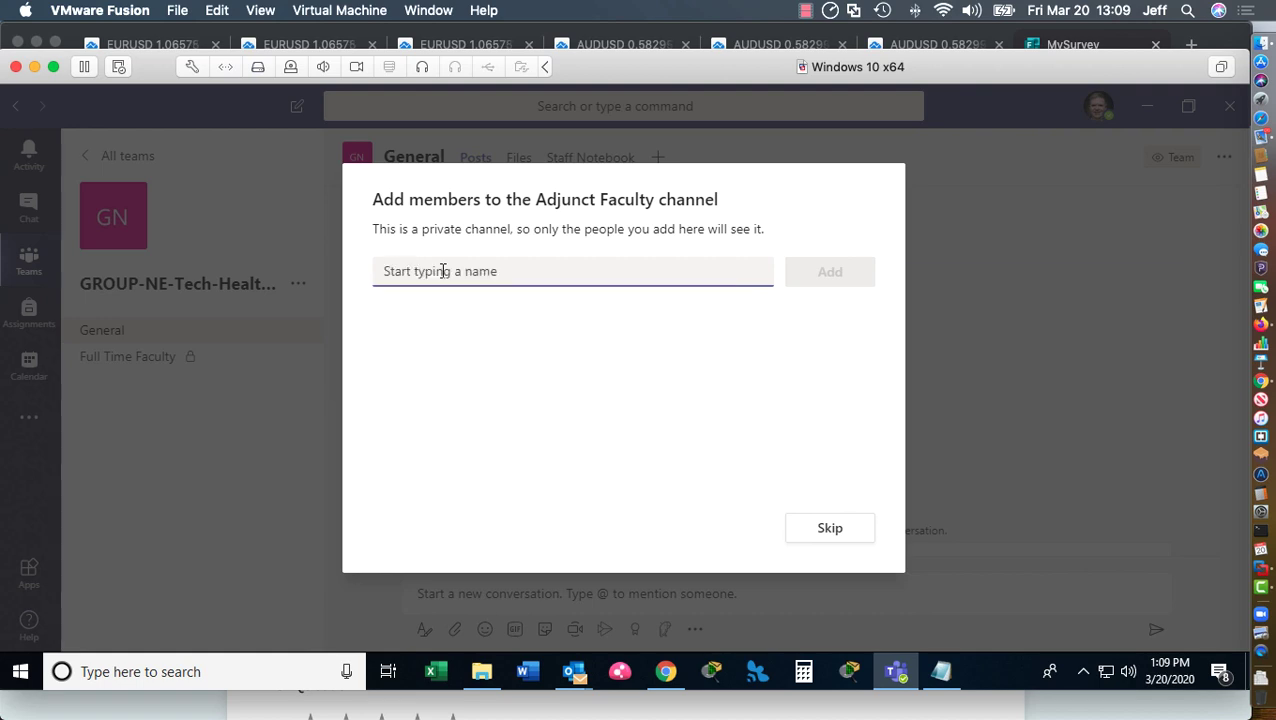
left_click(797, 527)
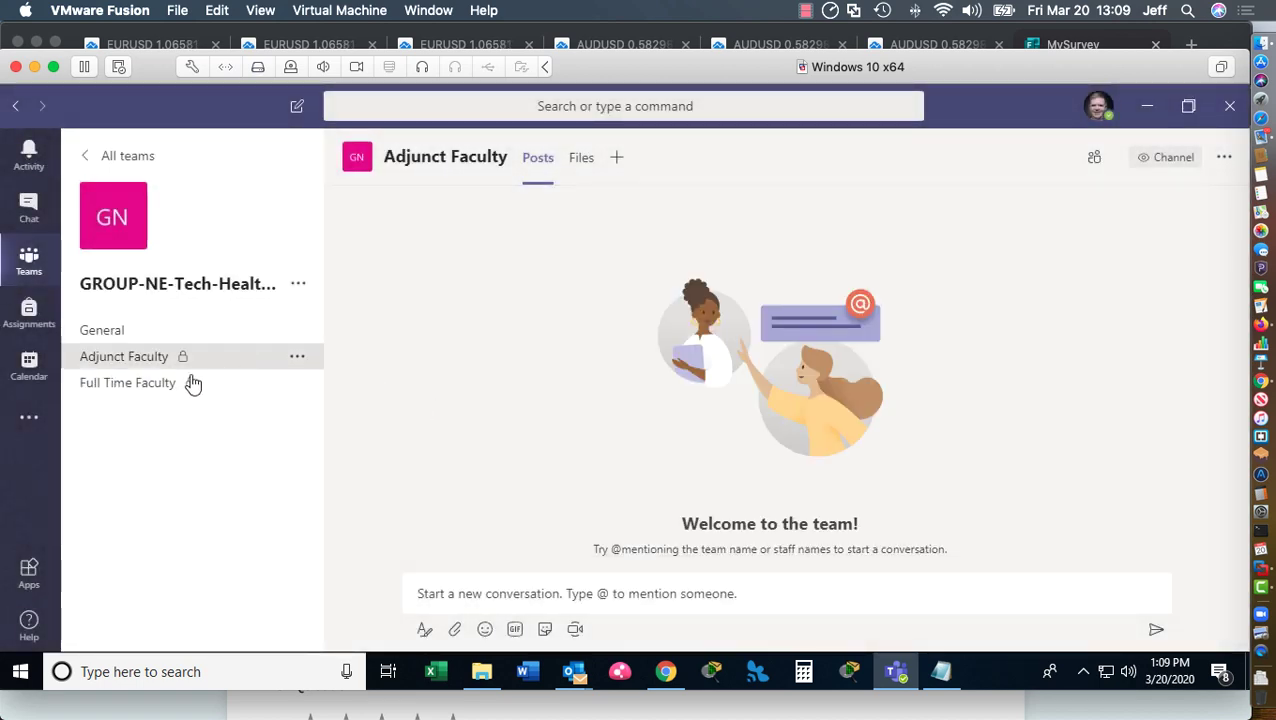
left_click(301, 362)
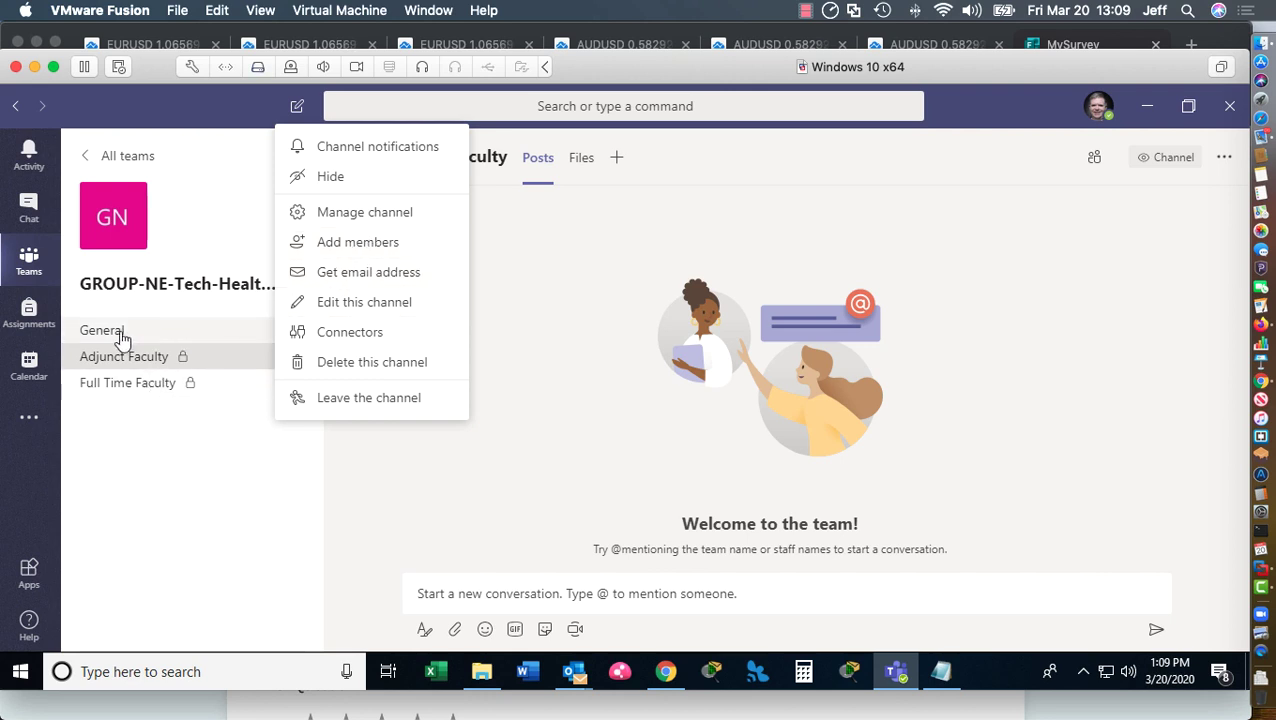
left_click(194, 289)
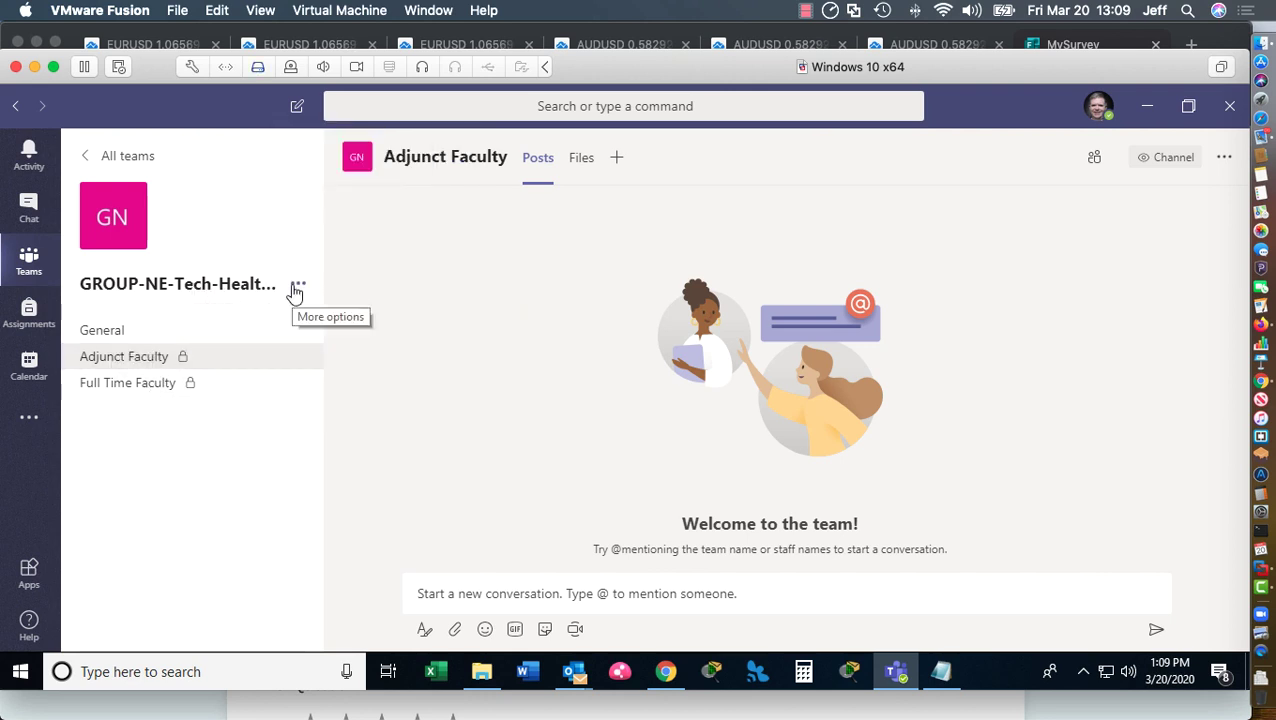
Open the team's management page, pick two colleagues as prospective team members, and close the member dialog without adding them
left_click(297, 288)
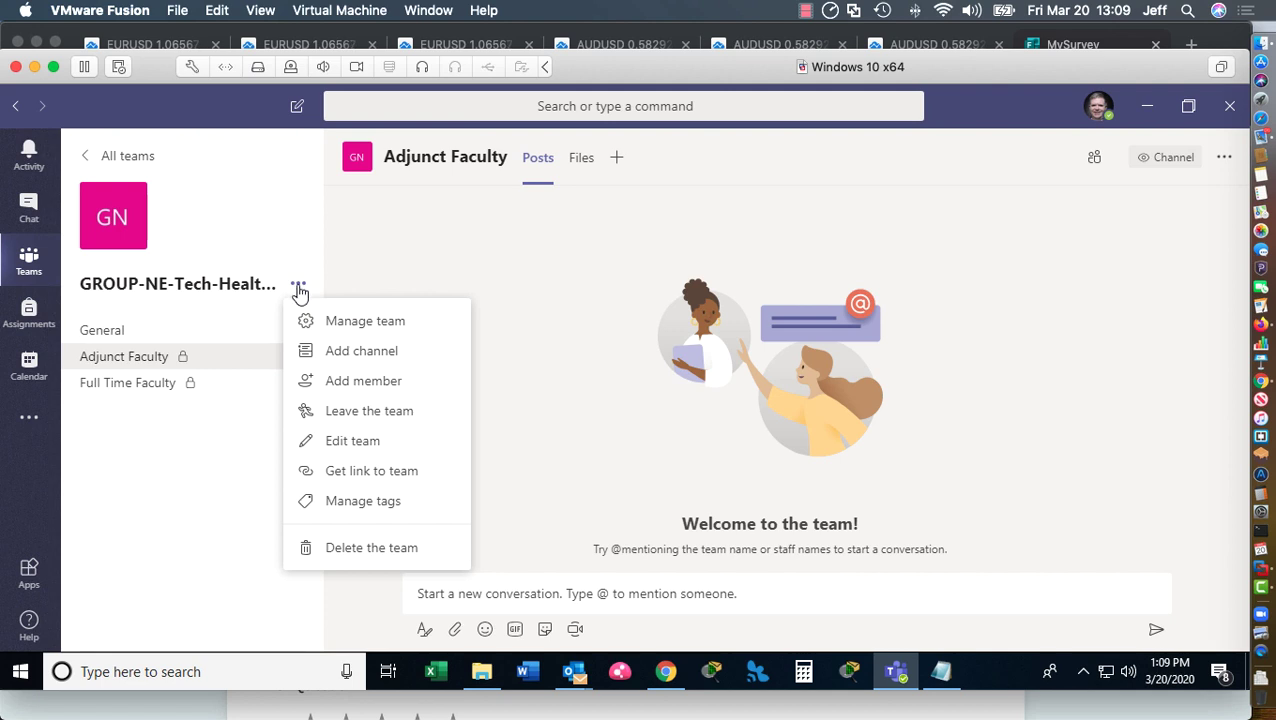
left_click(380, 321)
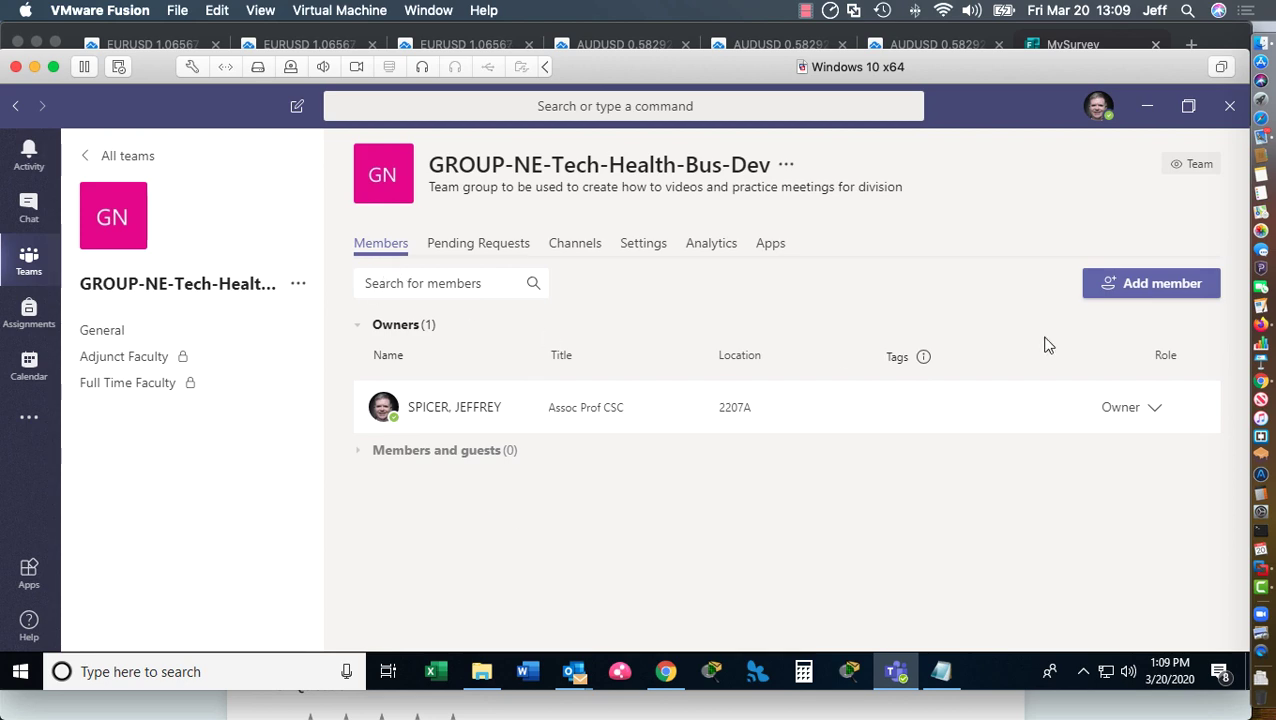
left_click(1133, 292)
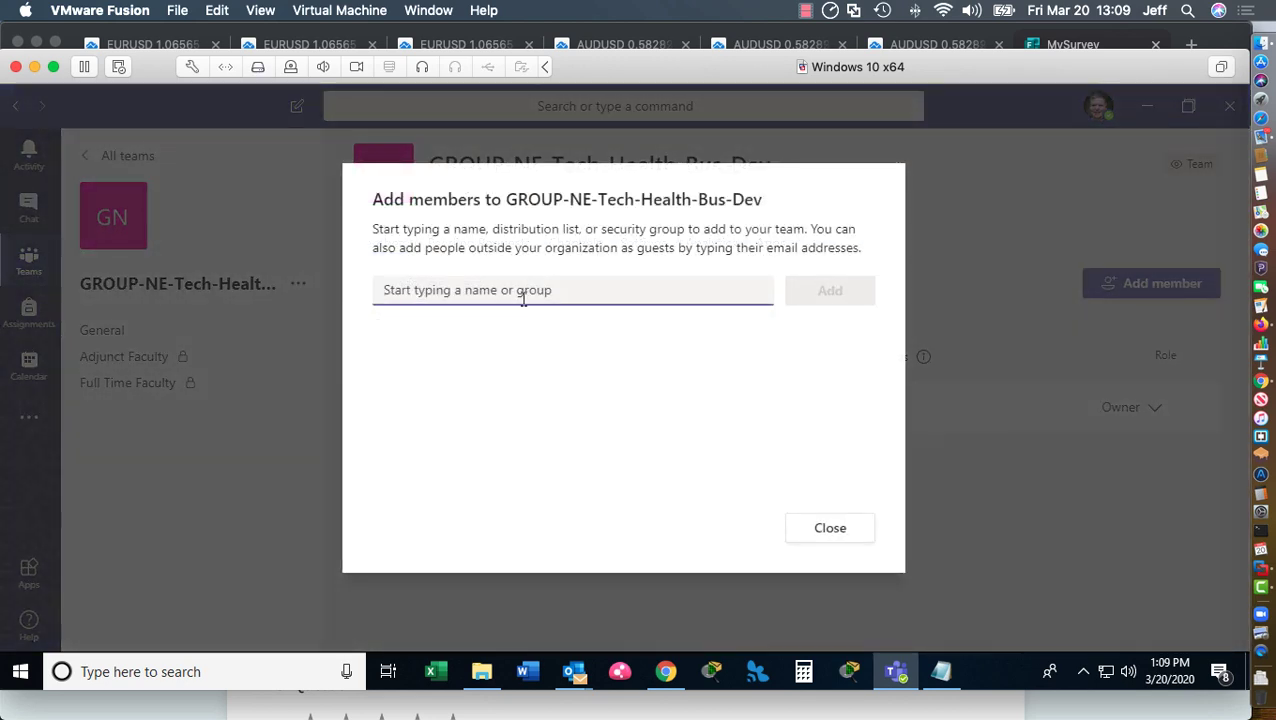
type("ca")
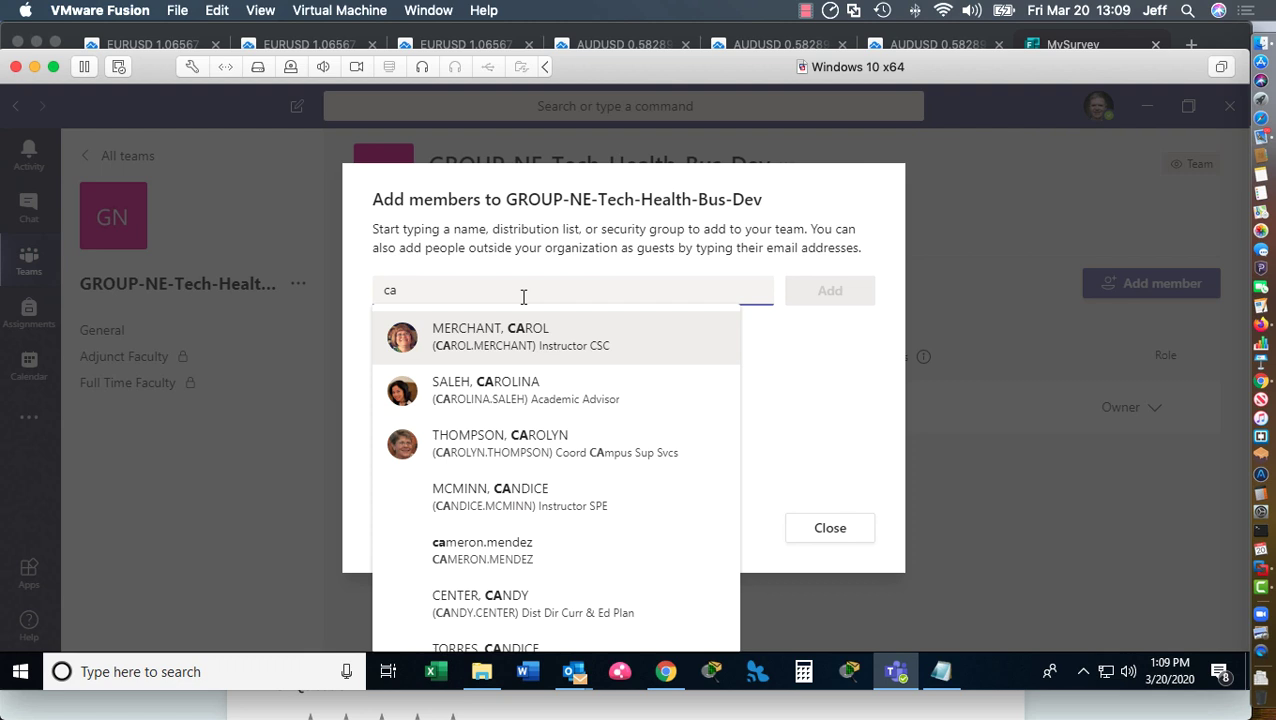
left_click(531, 333)
type("bett")
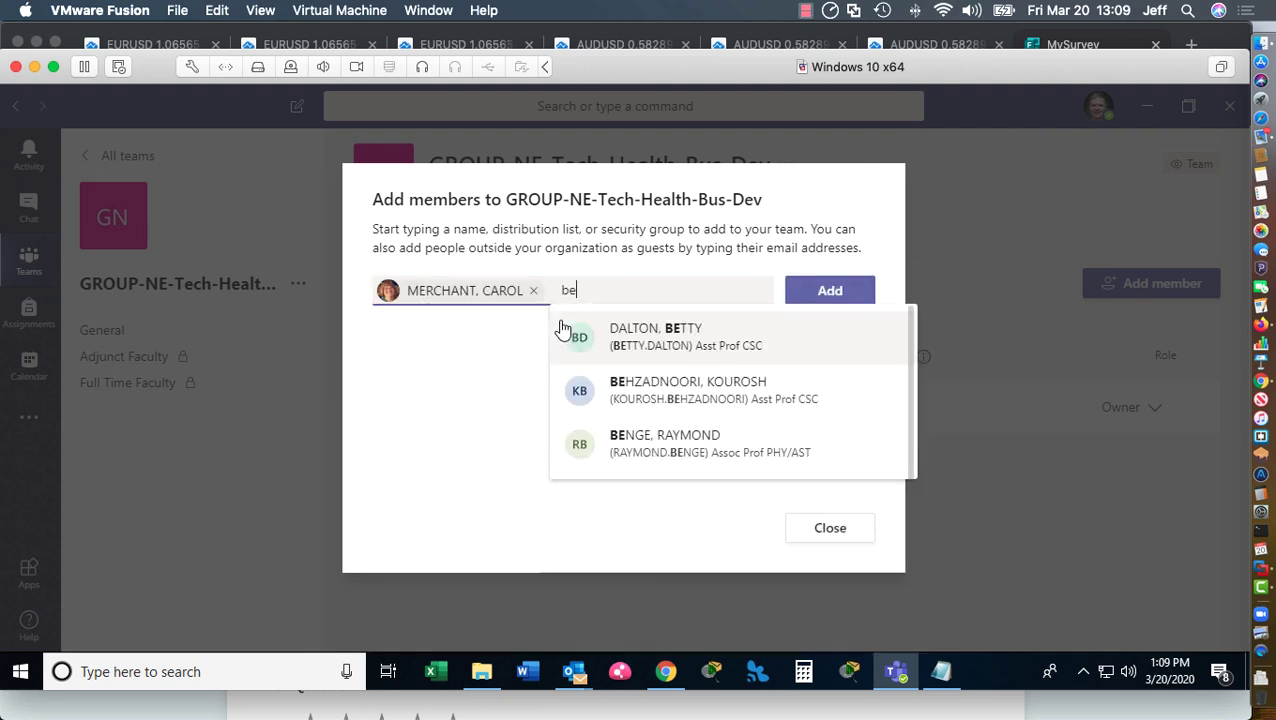
left_click(607, 345)
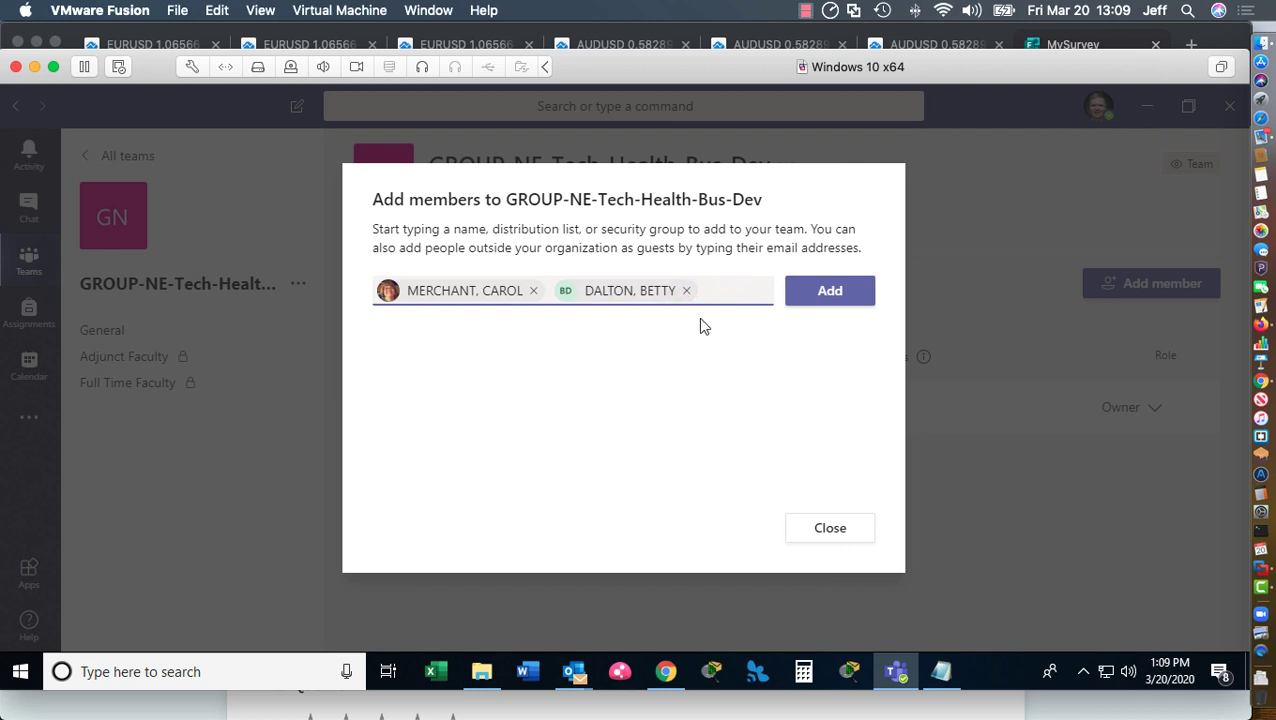
left_click(836, 538)
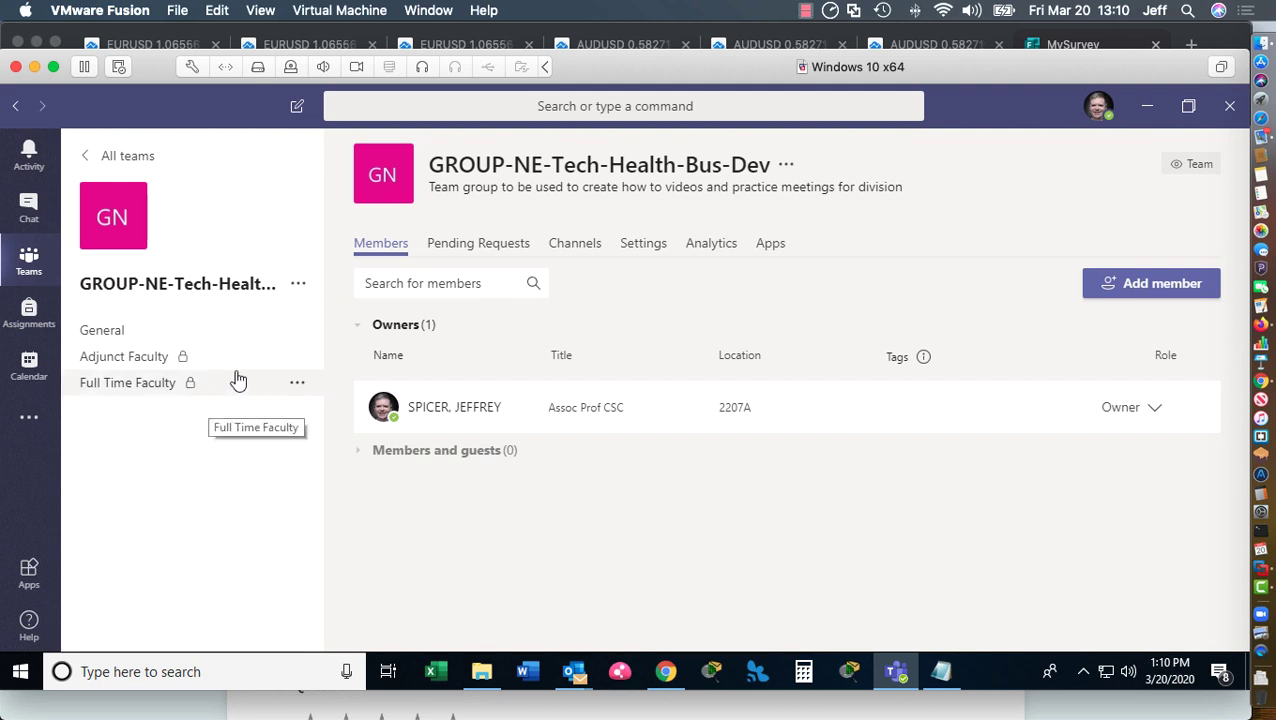
Examine the posts and files of the General, Adjunct Faculty and Full Time Faculty channels in turn
left_click(171, 339)
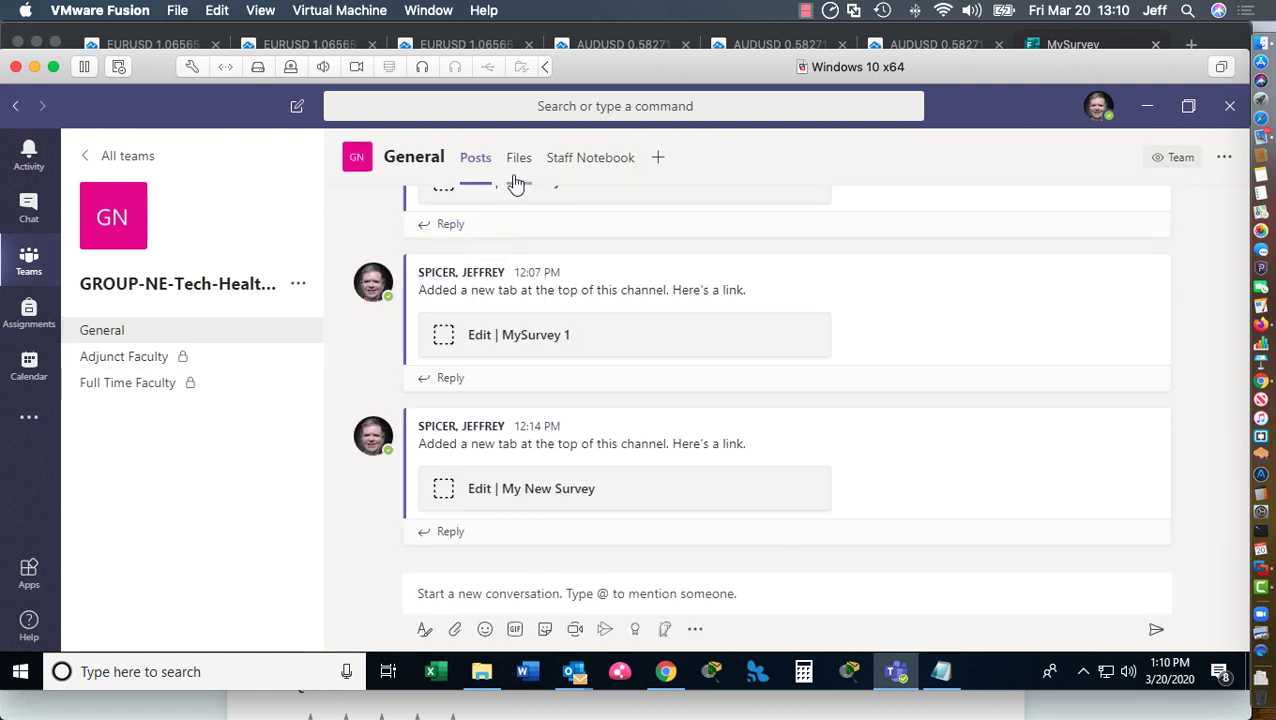
left_click(519, 164)
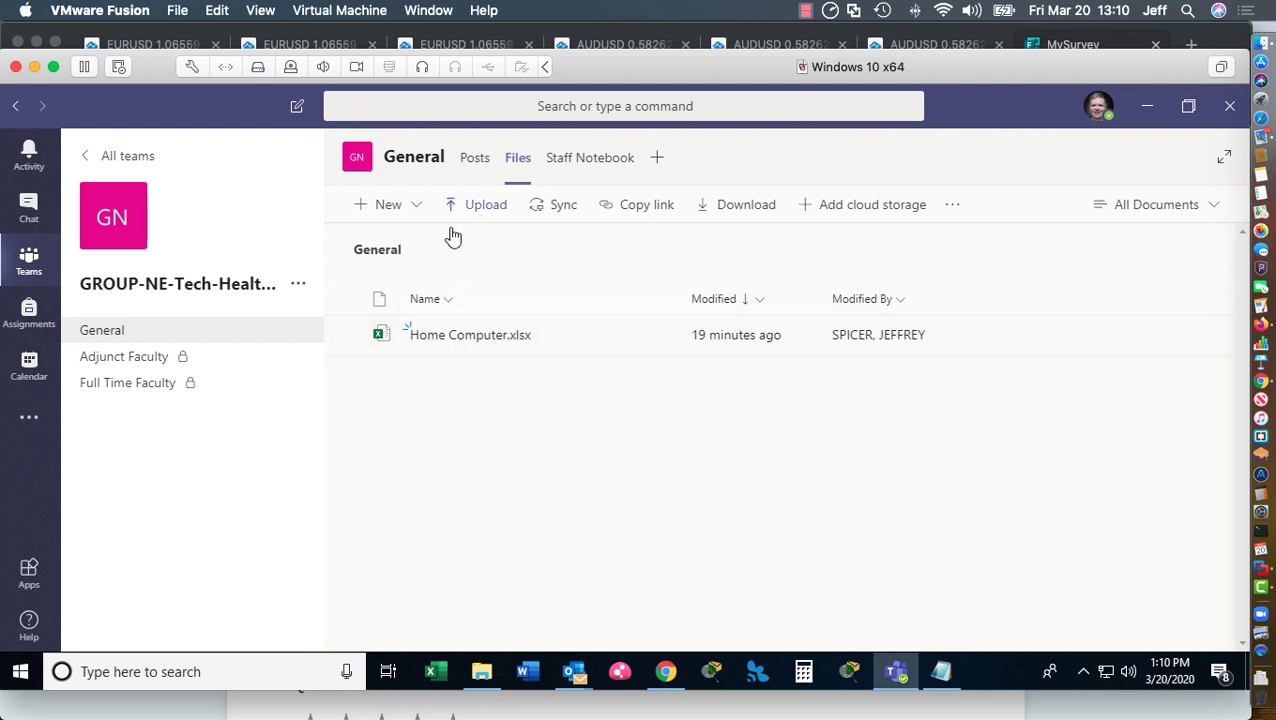
left_click(170, 360)
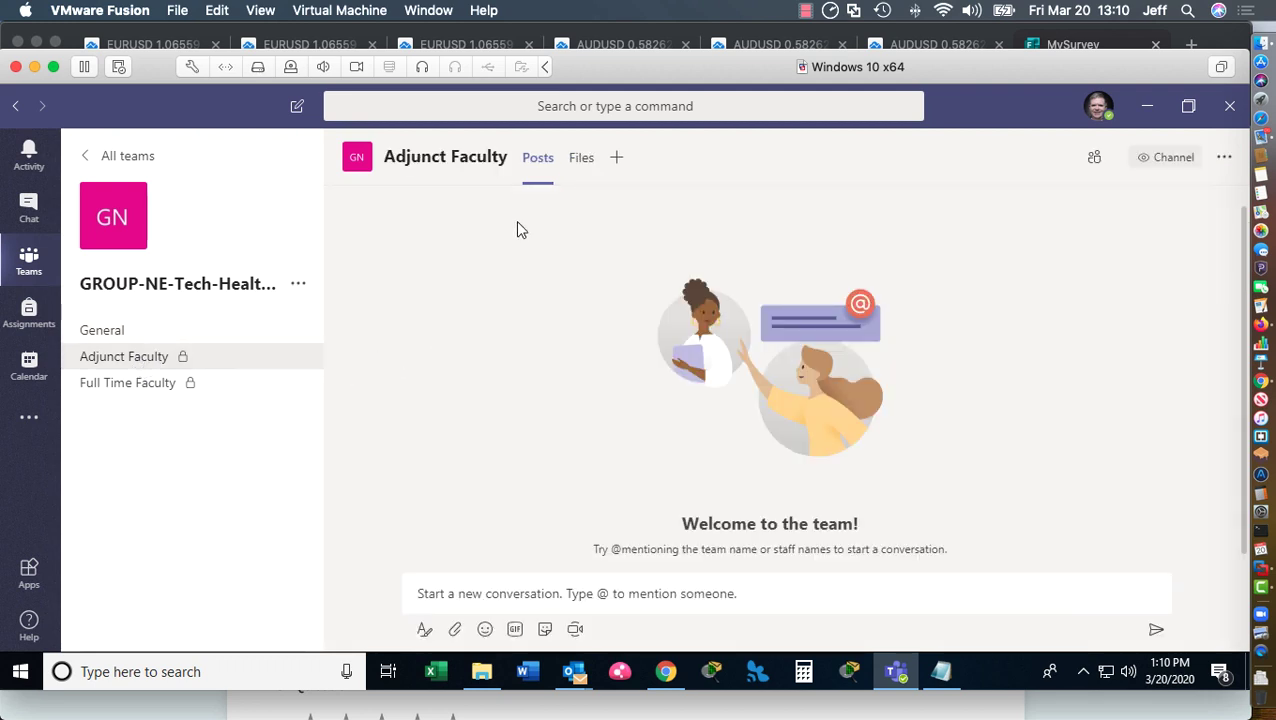
left_click(577, 163)
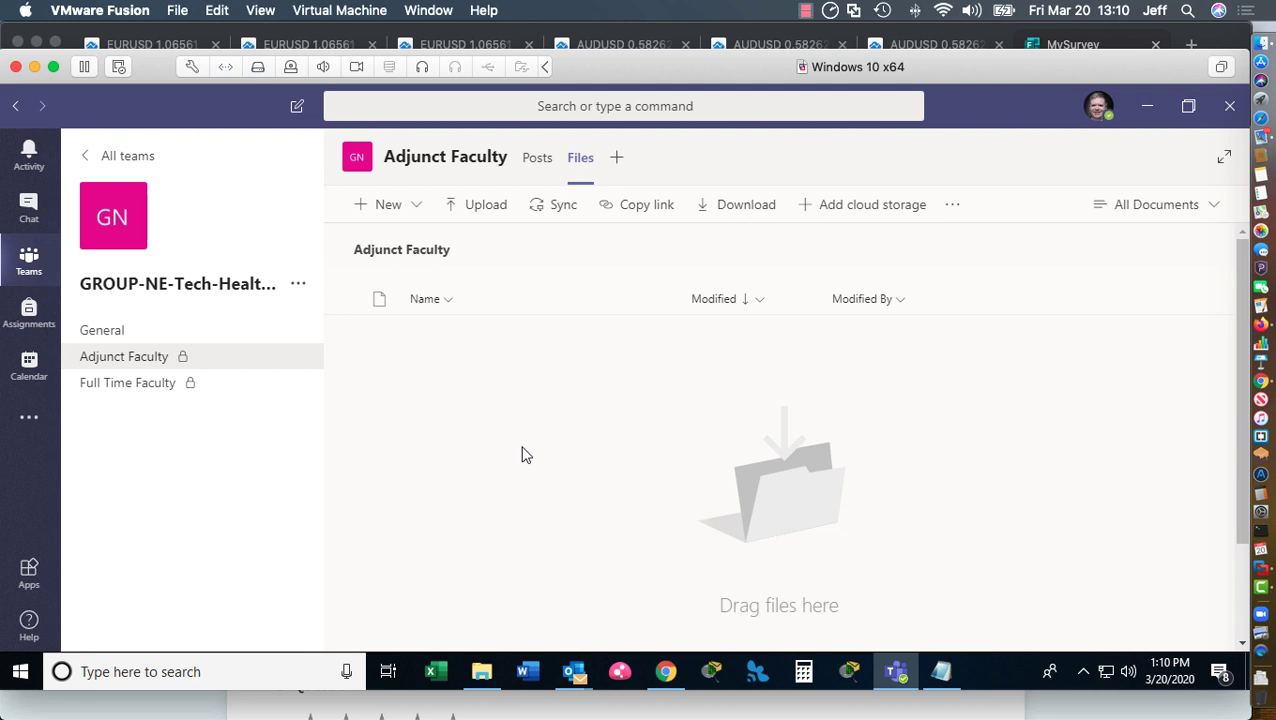
left_click(163, 388)
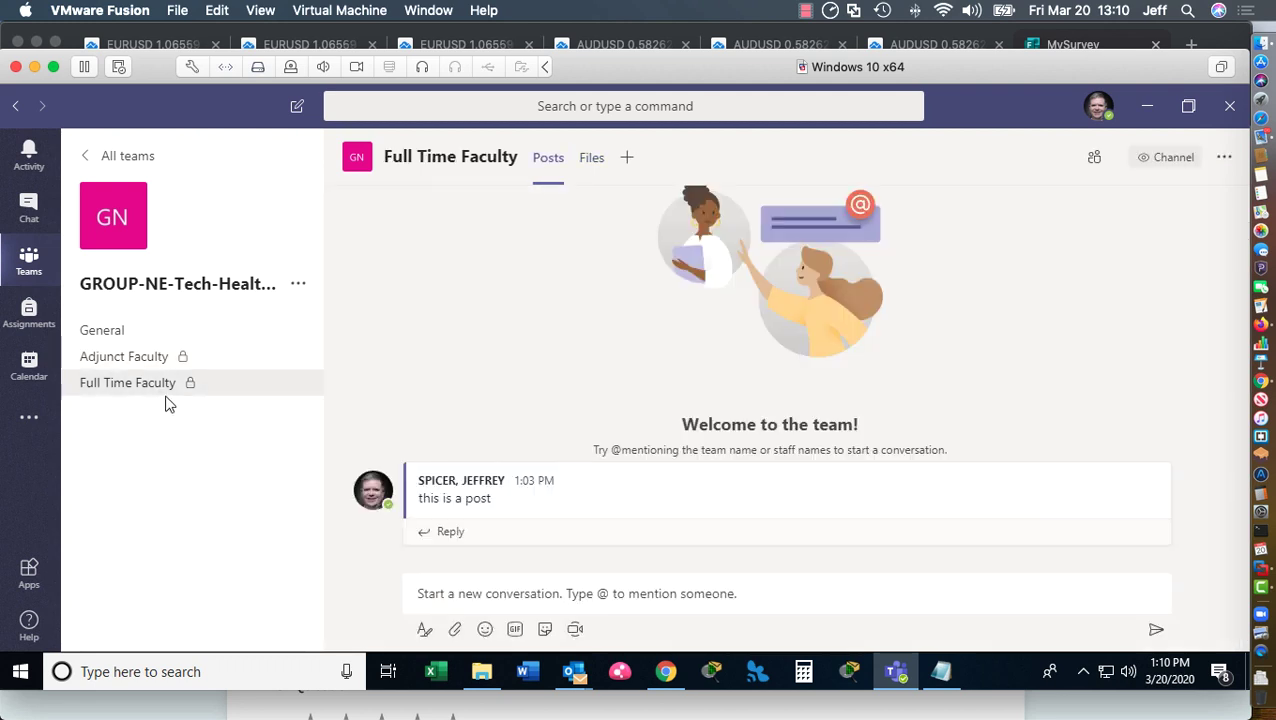
left_click(596, 162)
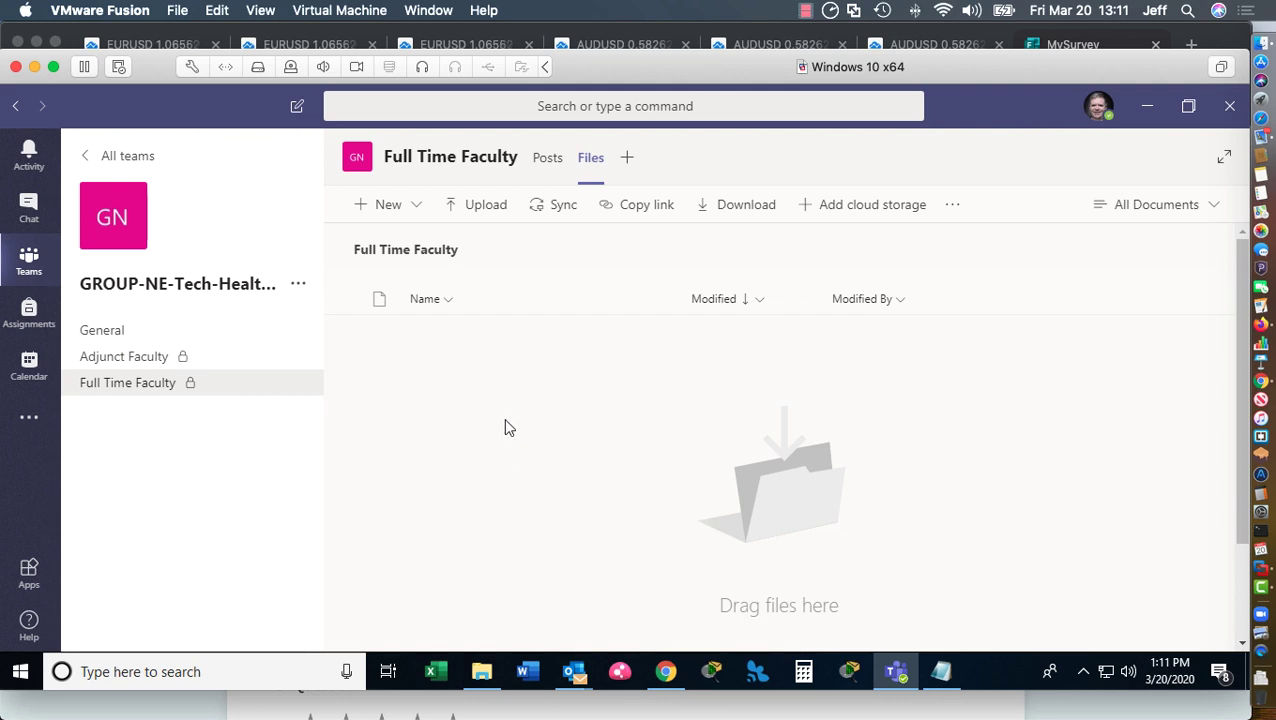
Review the team's management page, checking its analytics and installed apps before returning to the member list
left_click(298, 290)
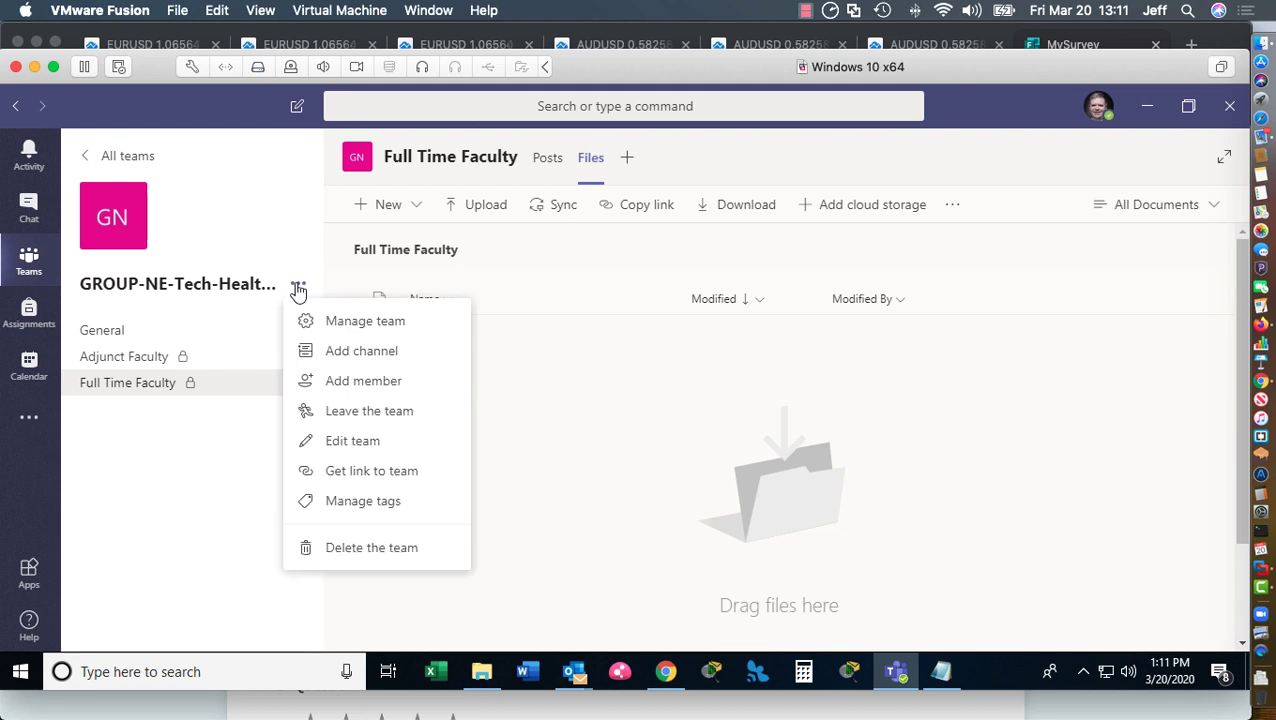
left_click(338, 322)
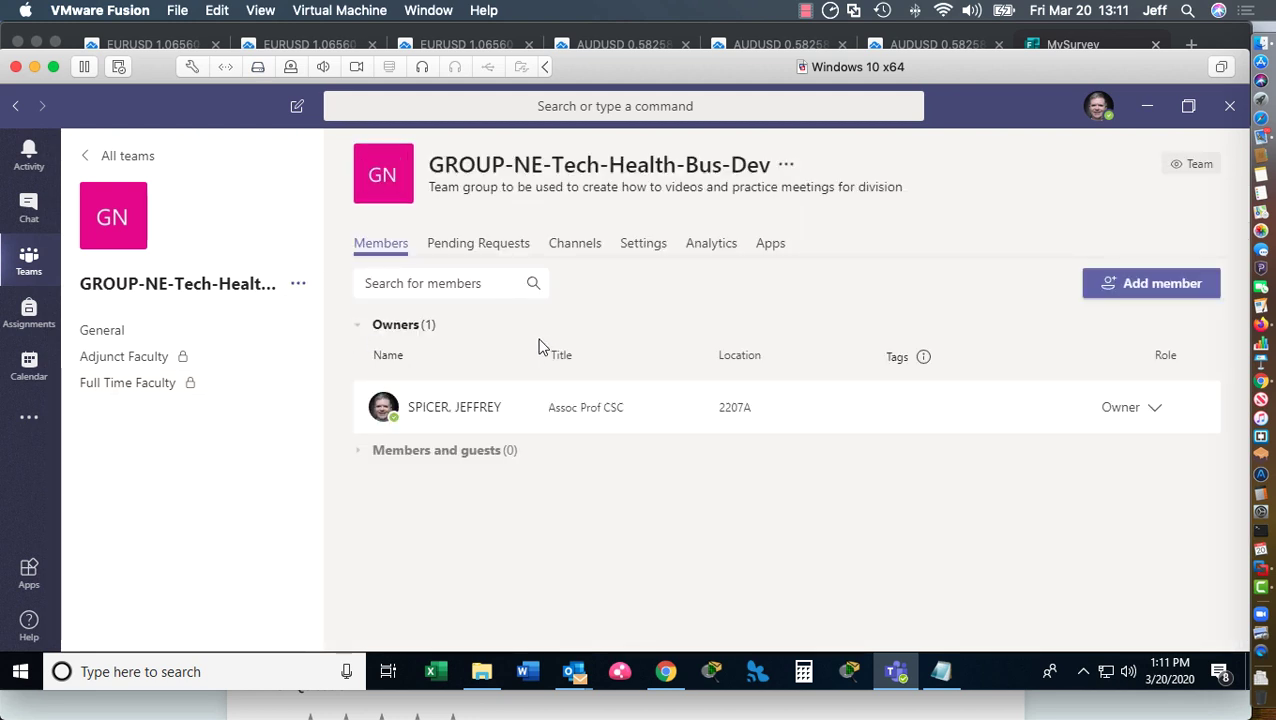
left_click(709, 247)
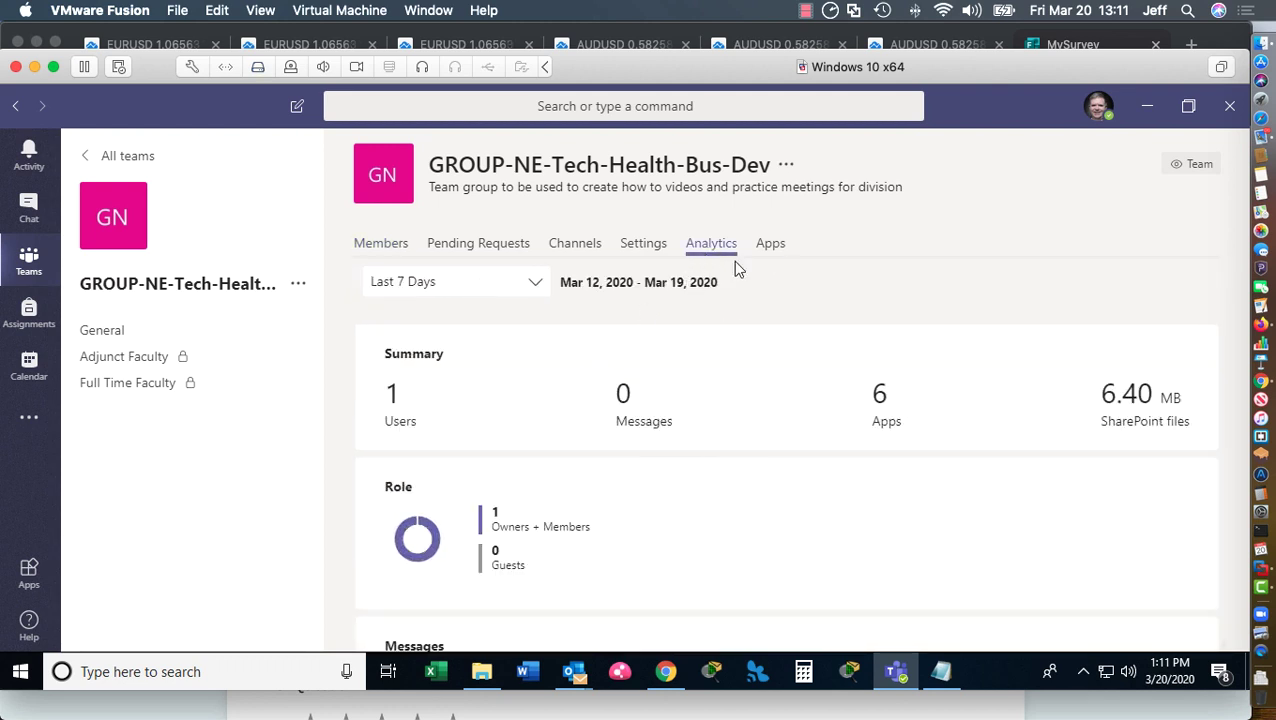
left_click(772, 250)
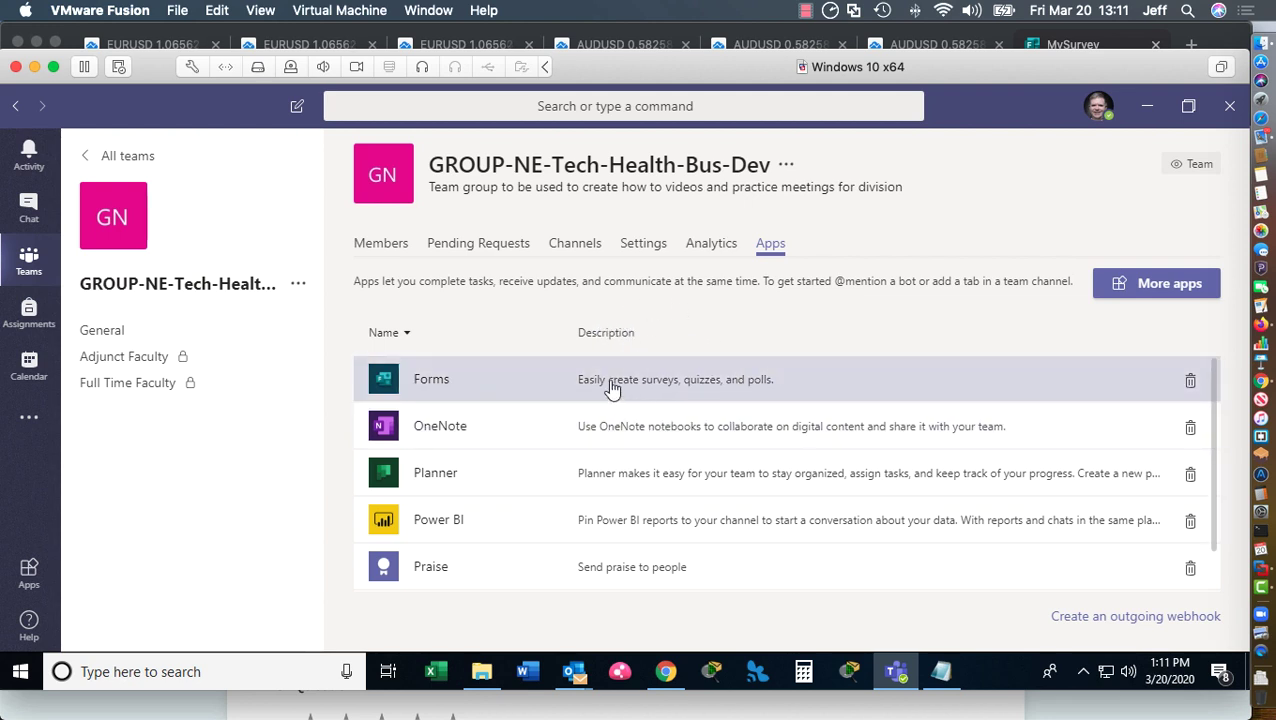
left_click(384, 249)
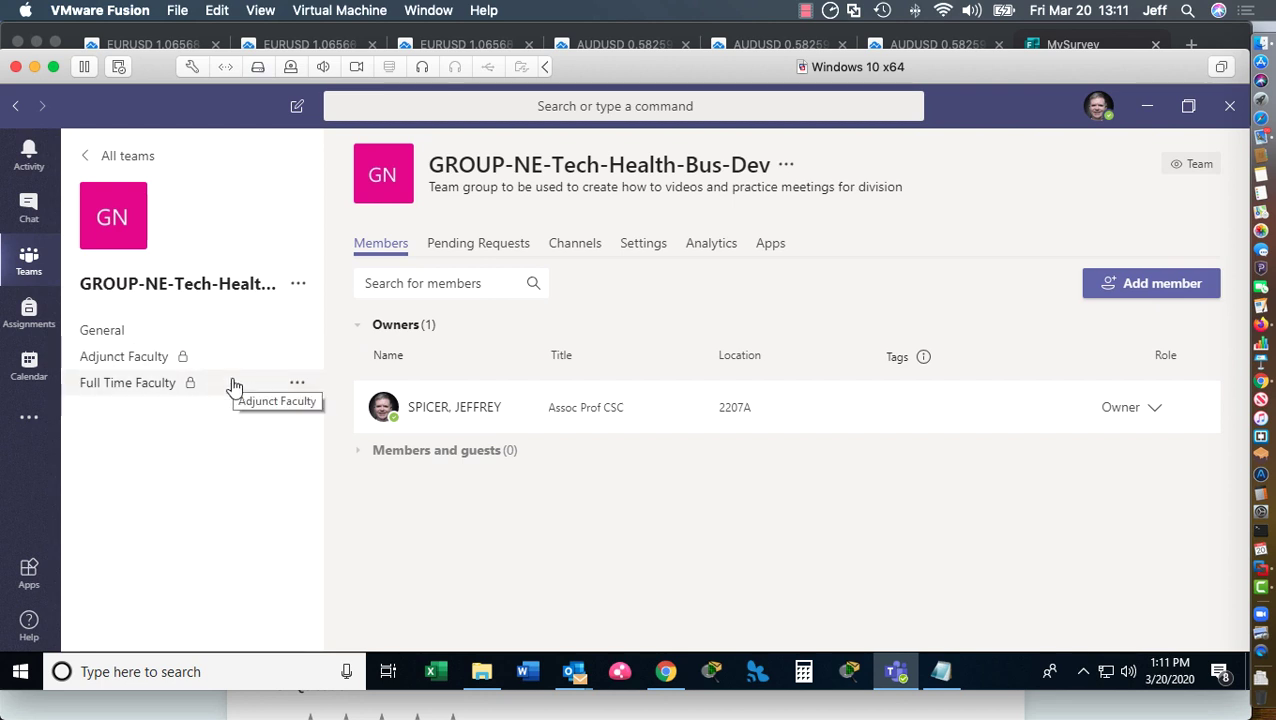
Open the Full Time Faculty channel's management page and review the role choices for its owner, keeping Owner selected
left_click(302, 383)
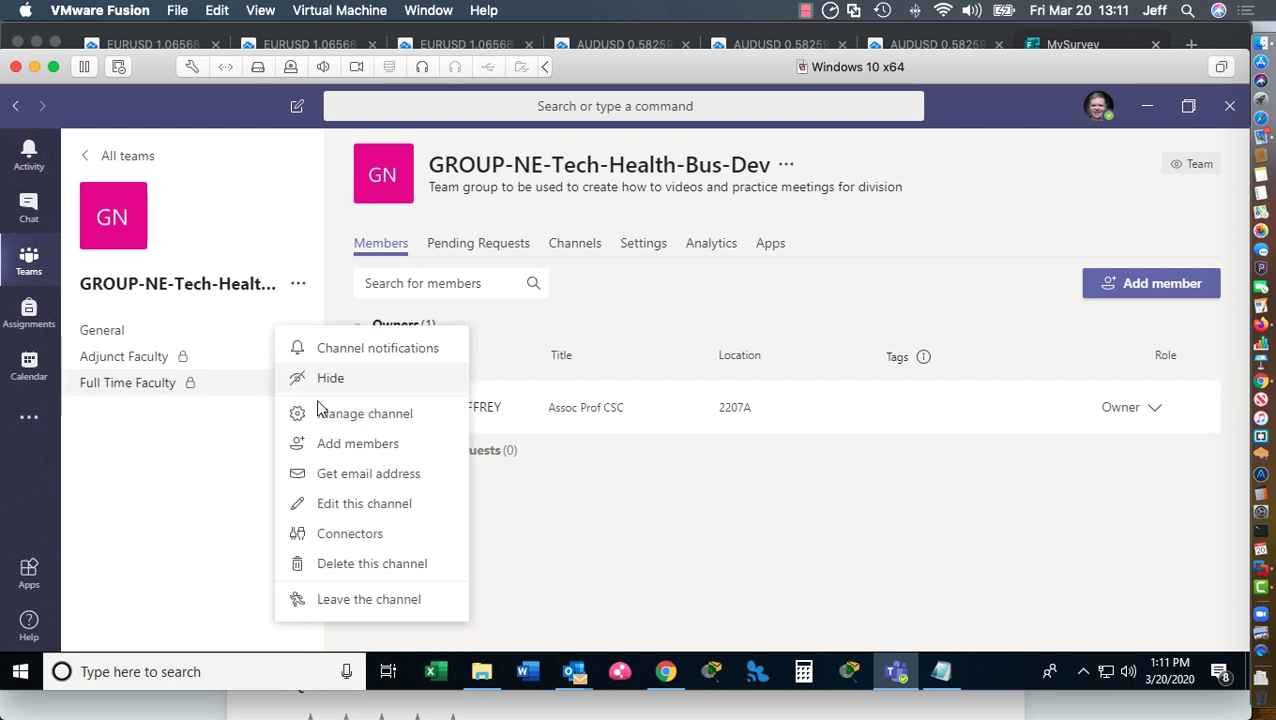
left_click(393, 418)
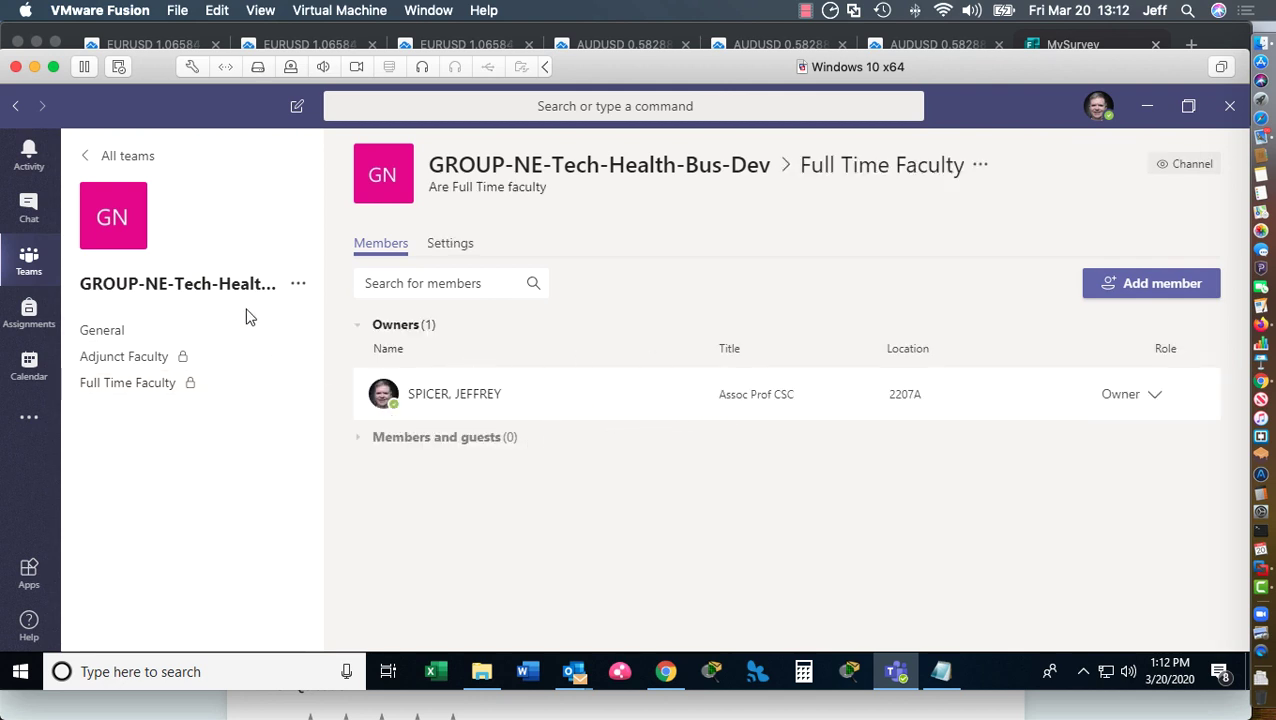
left_click(1157, 396)
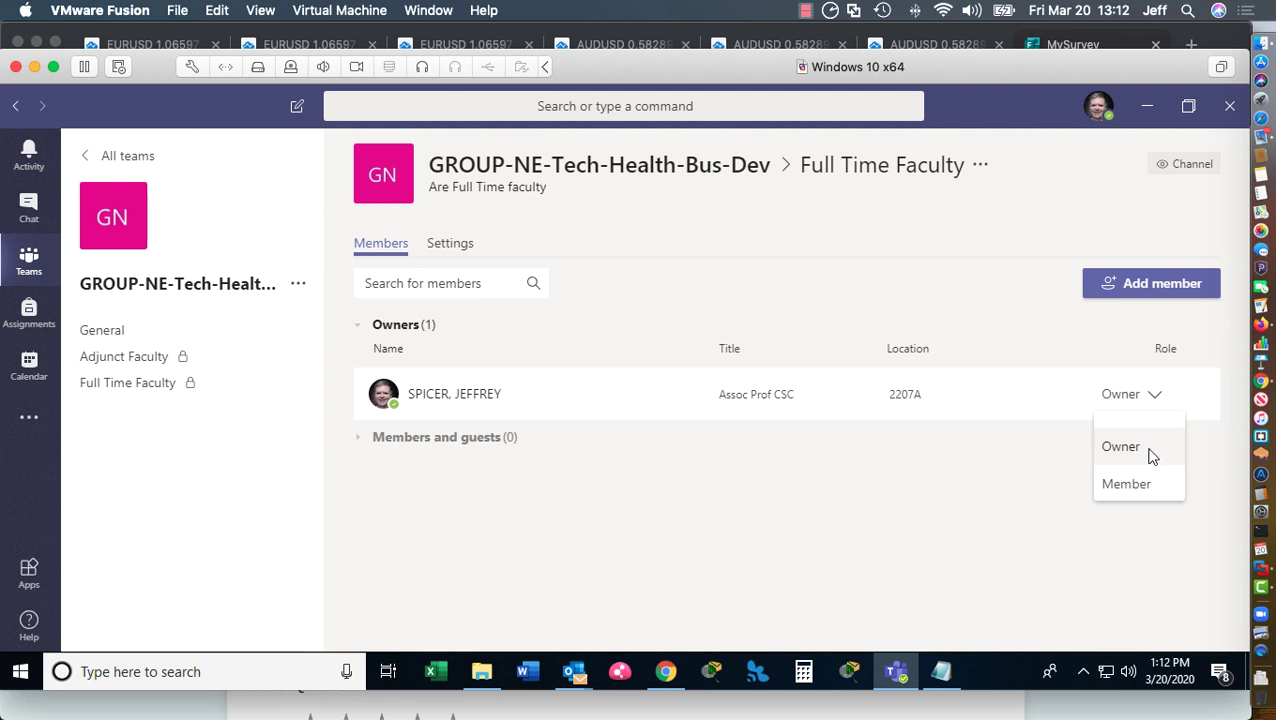
left_click(1139, 447)
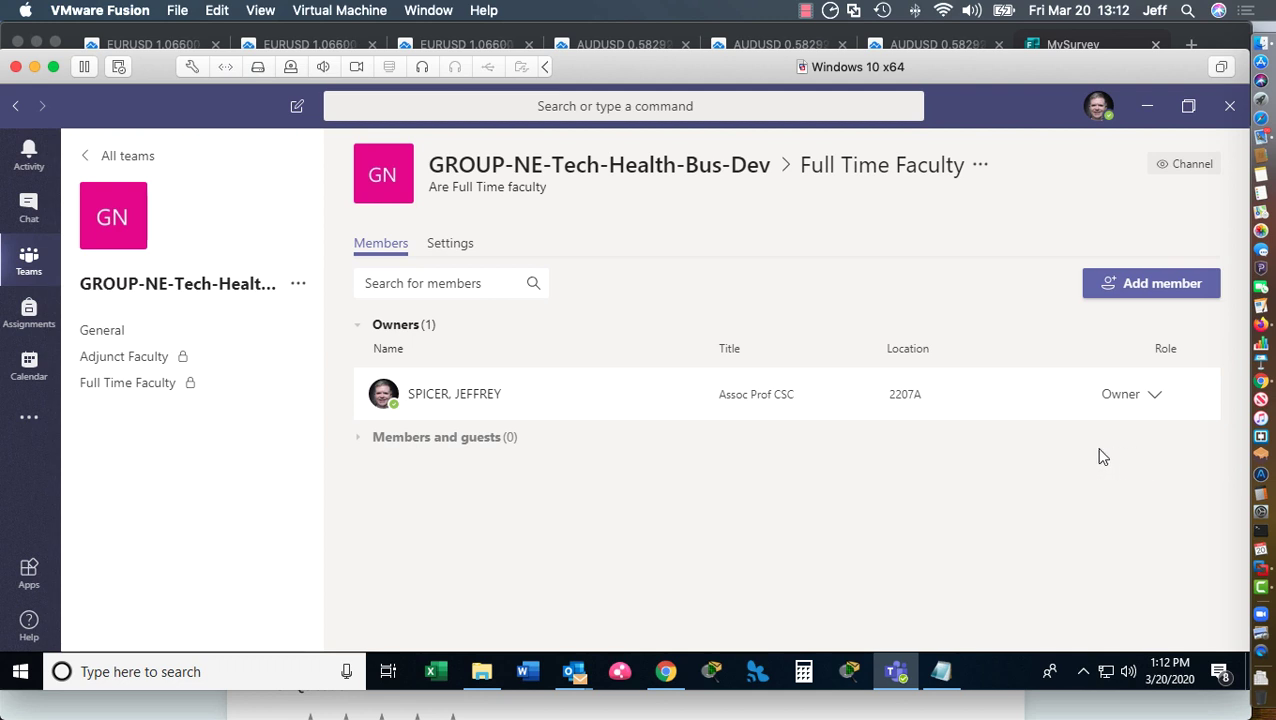